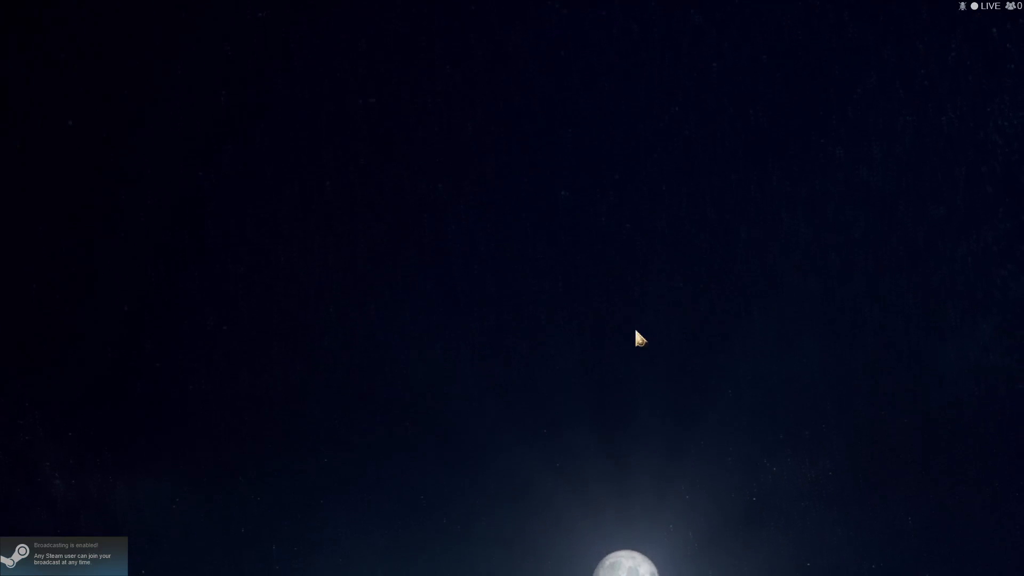
Step: Skip the opening moon intro to reach the copyright notice screen
{"action": "left_click", "coordinate": [615, 324]}
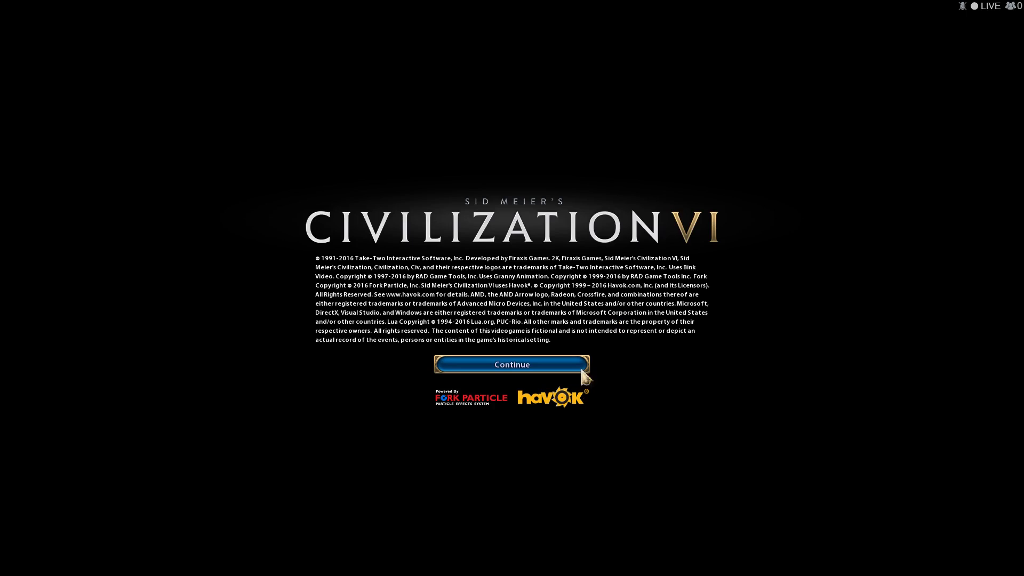
Step: Continue past the copyright notice, then force-close the frozen game via 'Close the program'
{"action": "left_click", "coordinate": [546, 366]}
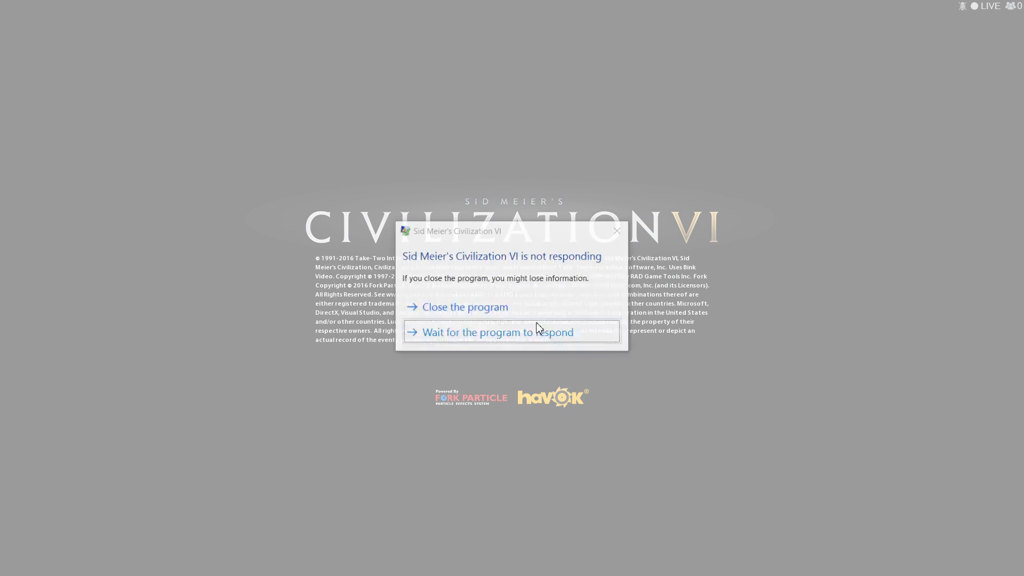
{"action": "left_click", "coordinate": [480, 308]}
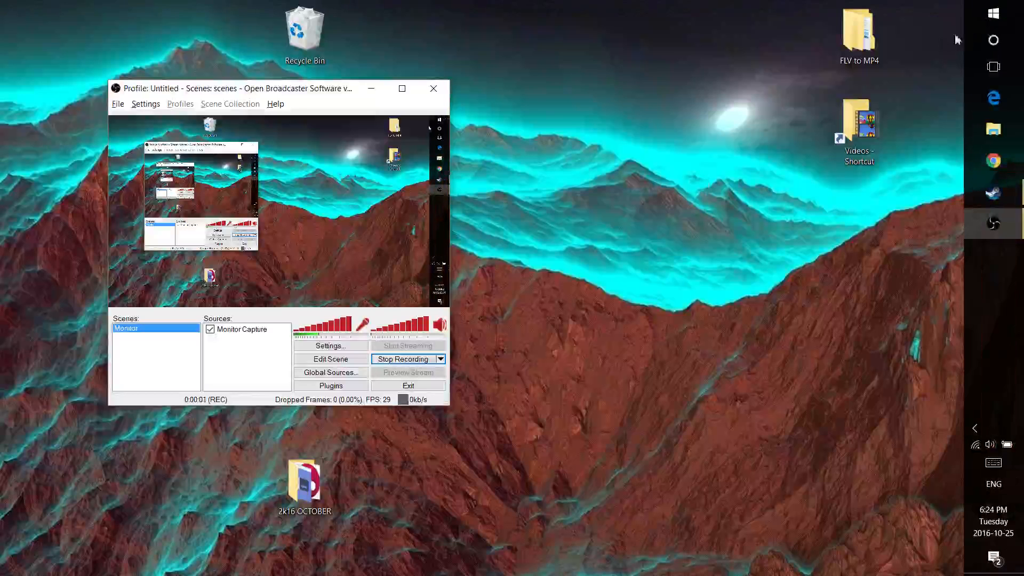
Step: Find Windows Defender through Cortana search and go into its Settings
{"action": "left_click", "coordinate": [994, 40]}
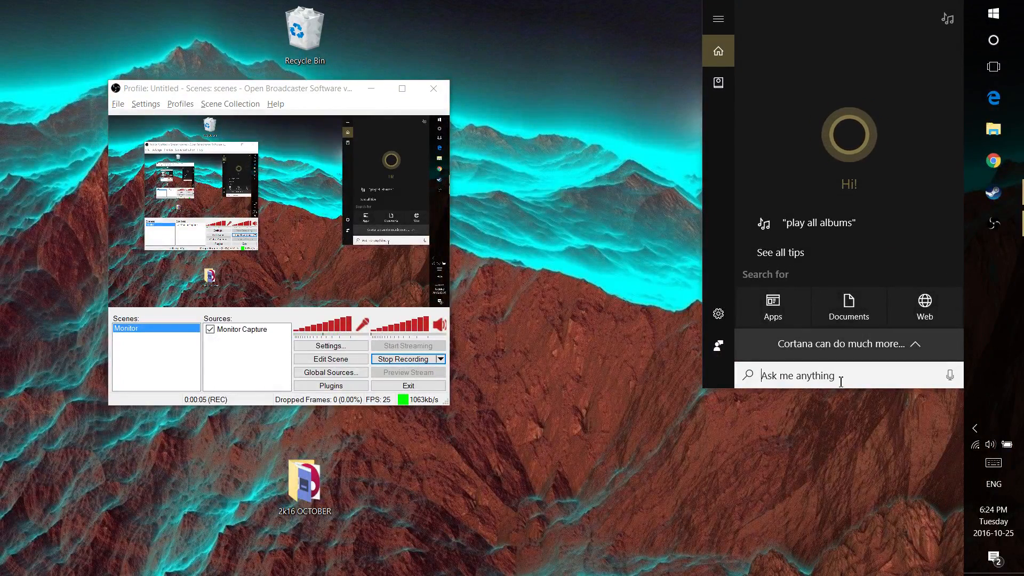
{"action": "type", "text": "windows"}
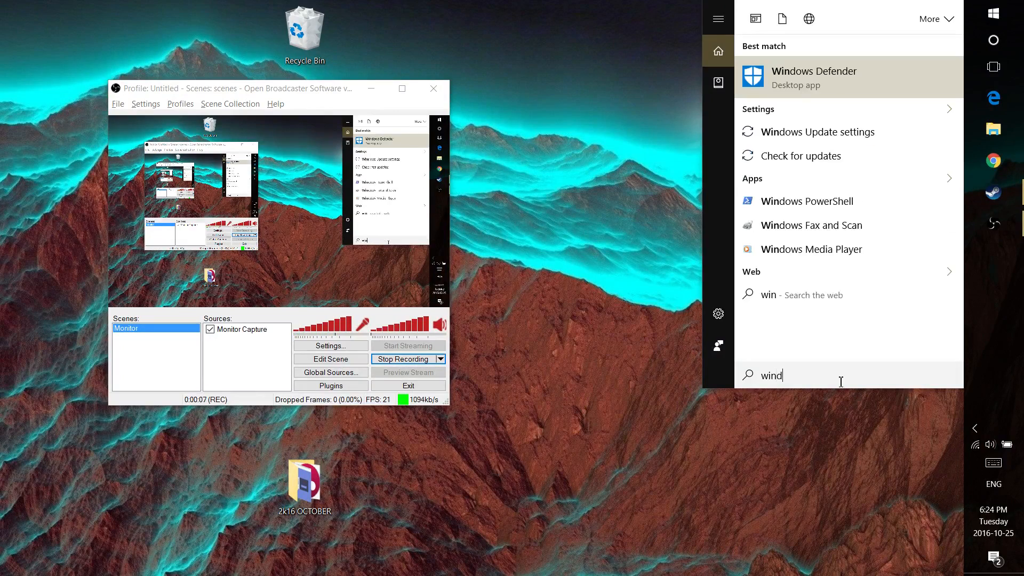
{"action": "left_click", "coordinate": [849, 74]}
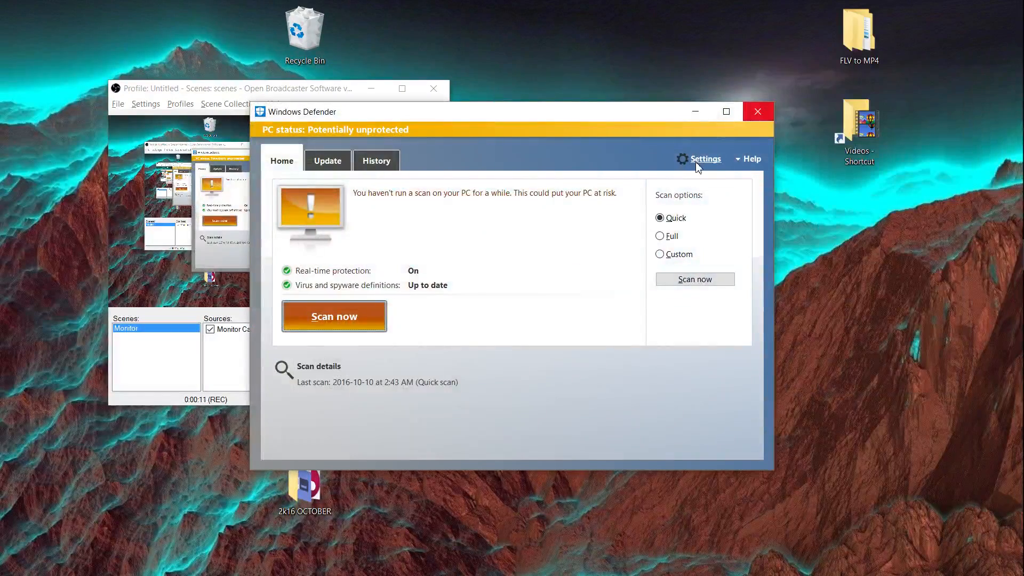
{"action": "left_click", "coordinate": [705, 159]}
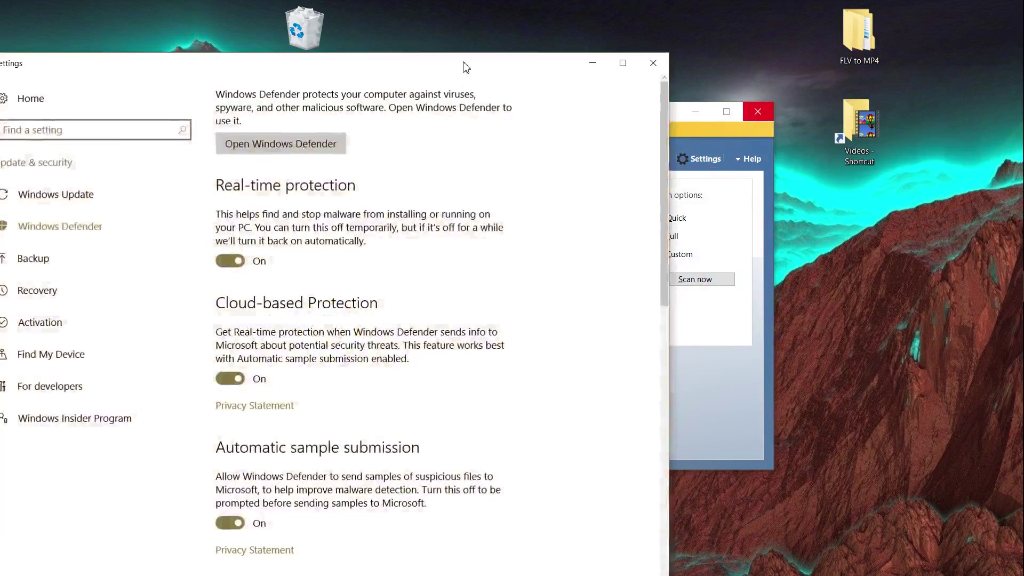
Step: Reach 'Add an exclusion' under Exclusions and start excluding a folder
{"action": "double_click", "coordinate": [466, 67]}
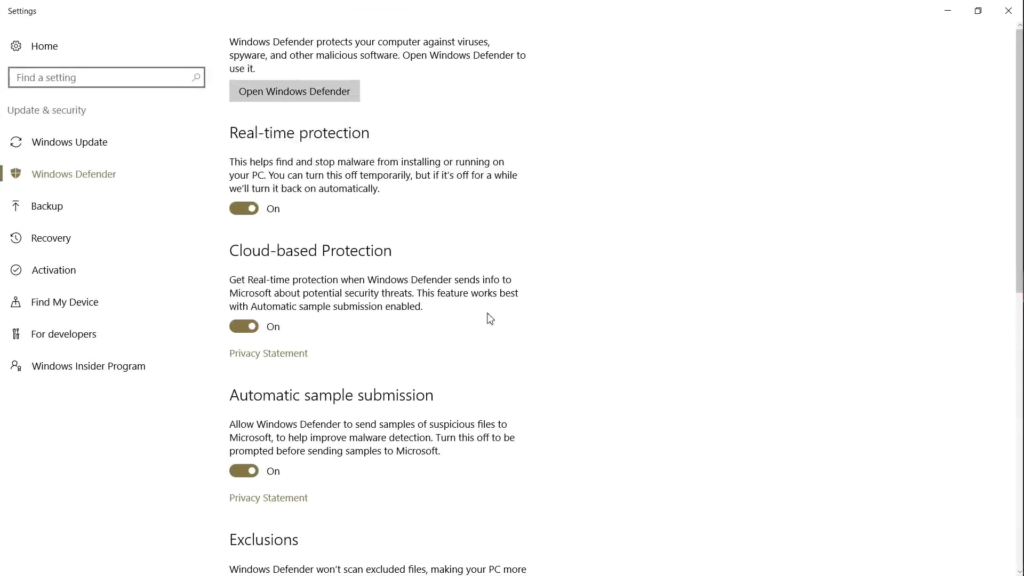
{"action": "scroll", "coordinate": [486, 290], "scroll_direction": "down", "scroll_amount": 3}
{"action": "scroll", "coordinate": [320, 360], "scroll_direction": "down", "scroll_amount": 3}
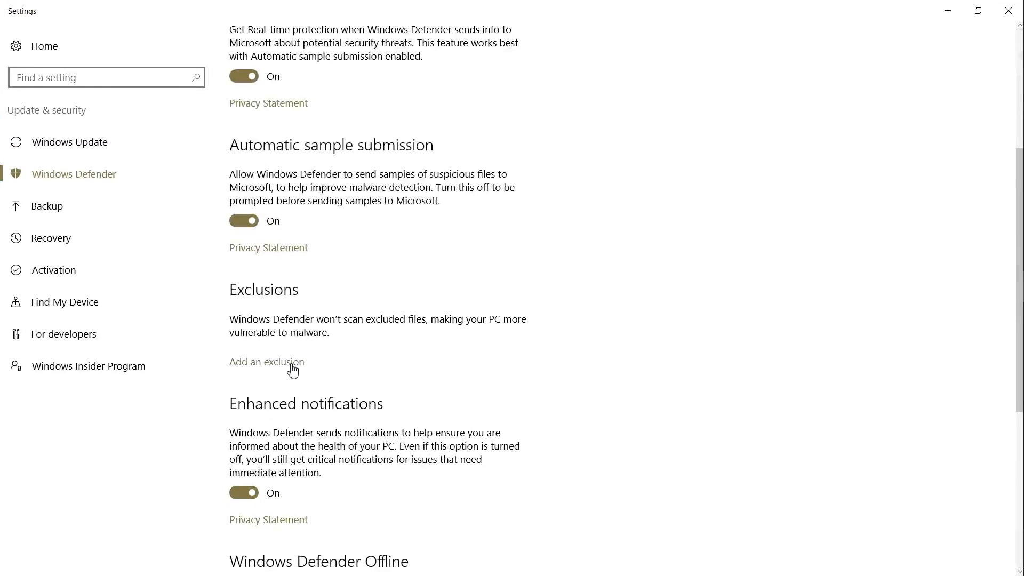
{"action": "left_click", "coordinate": [266, 362]}
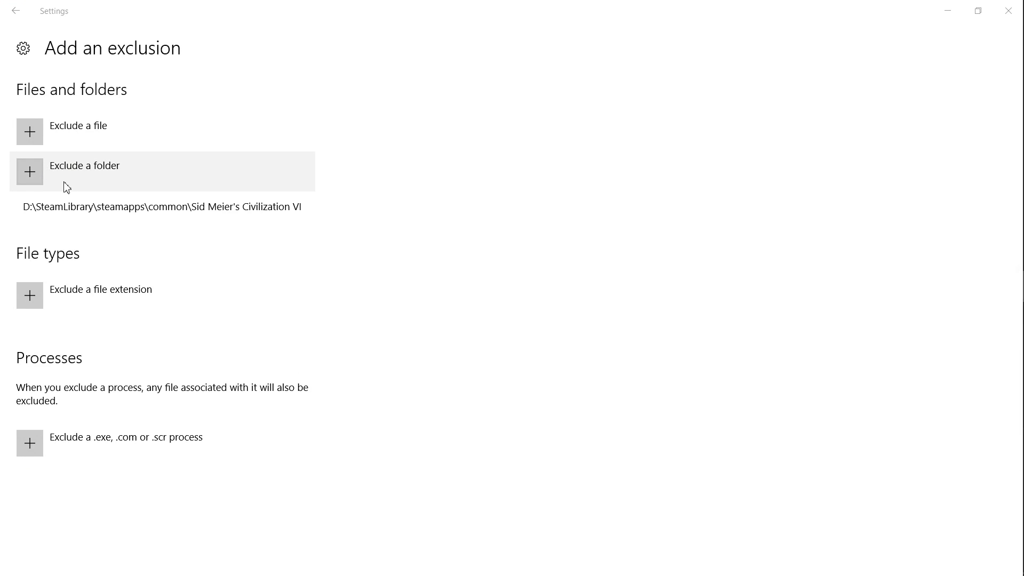
{"action": "left_click", "coordinate": [46, 171]}
Step: Exclude C:\Program Files (x86)\Steam\steamapps\common\Sid Meier's Civilization VI from Defender scans
{"action": "mouse_move", "coordinate": [425, 7]}
{"action": "left_mouse_down"}
{"action": "mouse_move", "coordinate": [639, 126]}
{"action": "mouse_move", "coordinate": [682, 115]}
{"action": "left_mouse_up"}
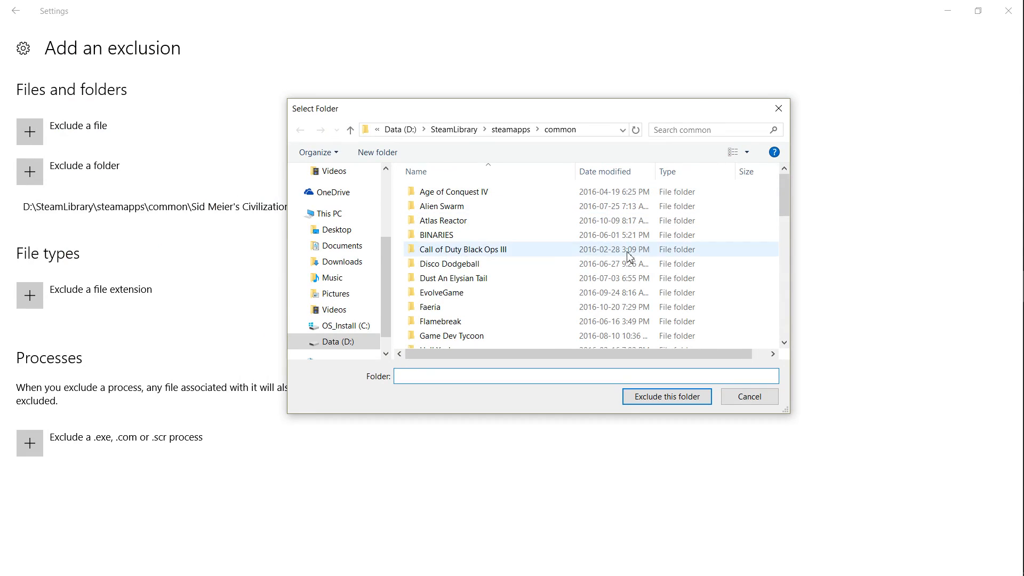
{"action": "mouse_move", "coordinate": [785, 196]}
{"action": "left_mouse_down"}
{"action": "mouse_move", "coordinate": [785, 312]}
{"action": "mouse_move", "coordinate": [785, 208]}
{"action": "left_mouse_up"}
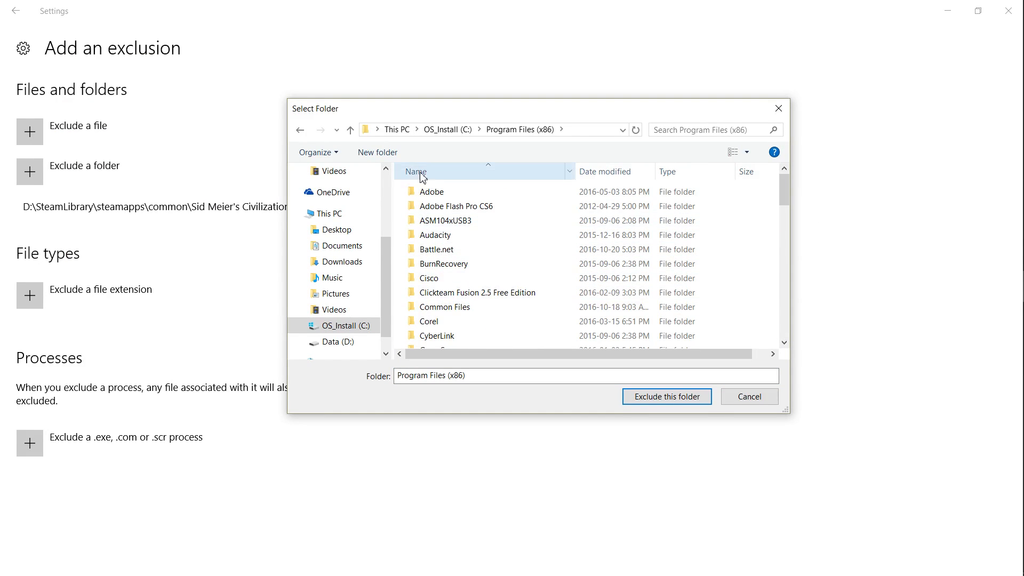
{"action": "left_click", "coordinate": [344, 325]}
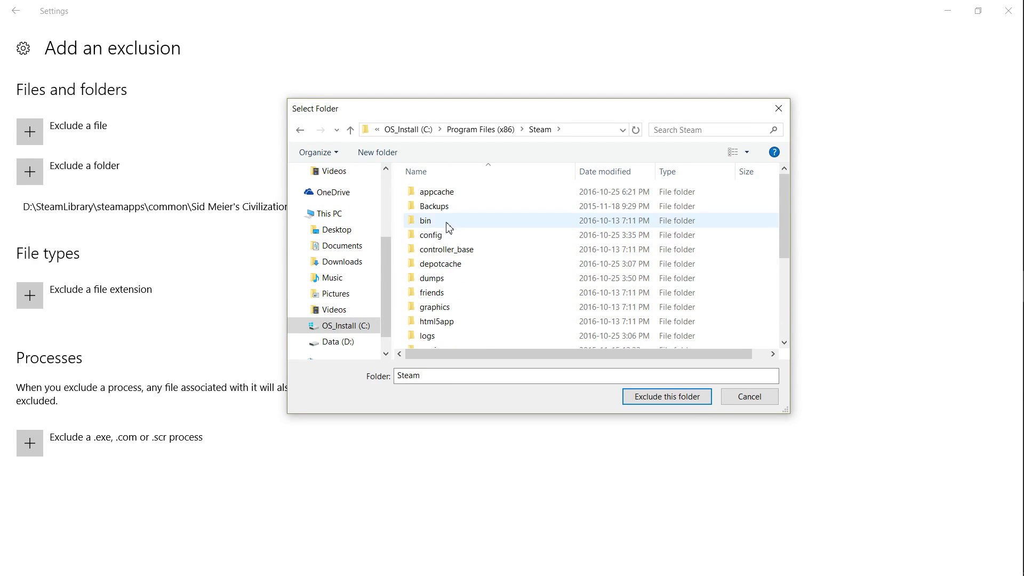
{"action": "scroll", "coordinate": [462, 259], "scroll_direction": "down", "scroll_amount": 2}
{"action": "scroll", "coordinate": [464, 280], "scroll_direction": "down", "scroll_amount": 2}
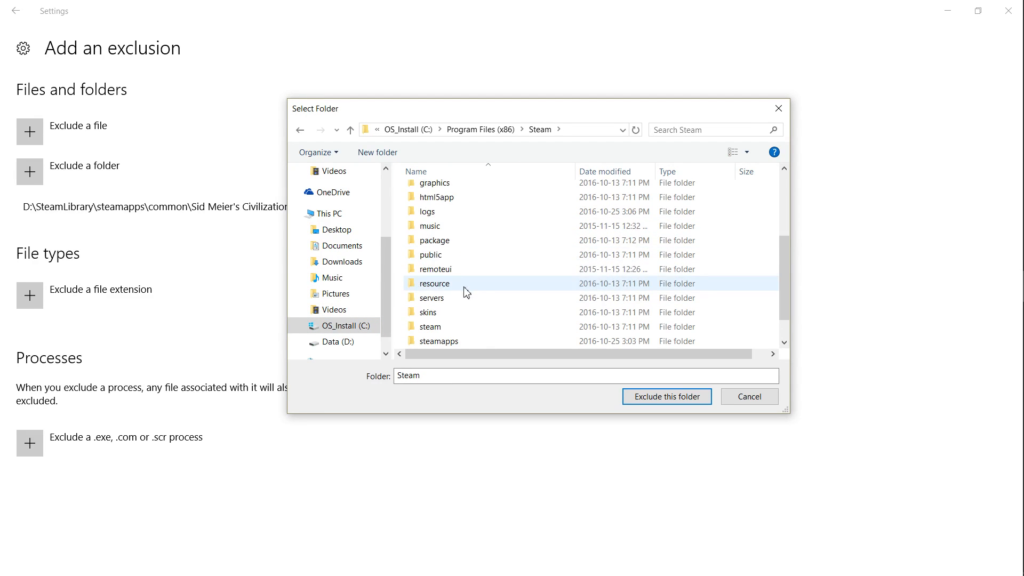
{"action": "double_click", "coordinate": [468, 314]}
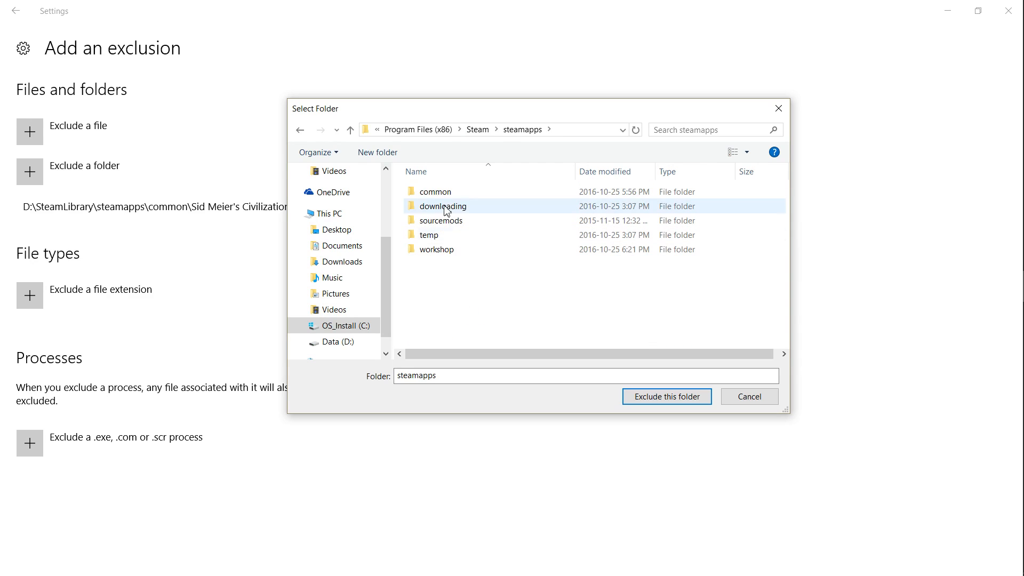
{"action": "double_click", "coordinate": [446, 196]}
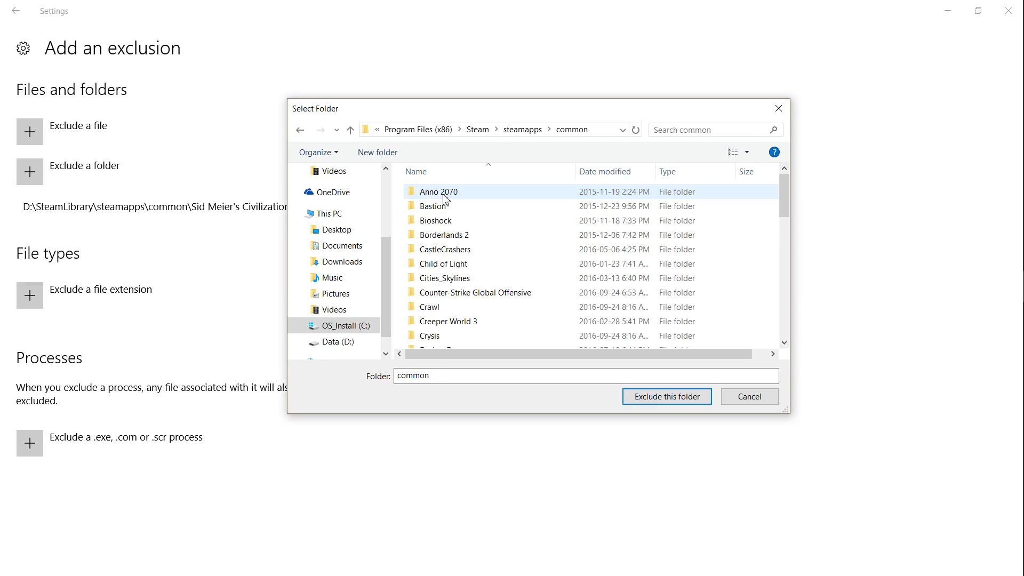
{"action": "scroll", "coordinate": [472, 240], "scroll_direction": "down", "scroll_amount": 3}
{"action": "scroll", "coordinate": [476, 246], "scroll_direction": "down", "scroll_amount": 3}
{"action": "scroll", "coordinate": [478, 247], "scroll_direction": "down", "scroll_amount": 2}
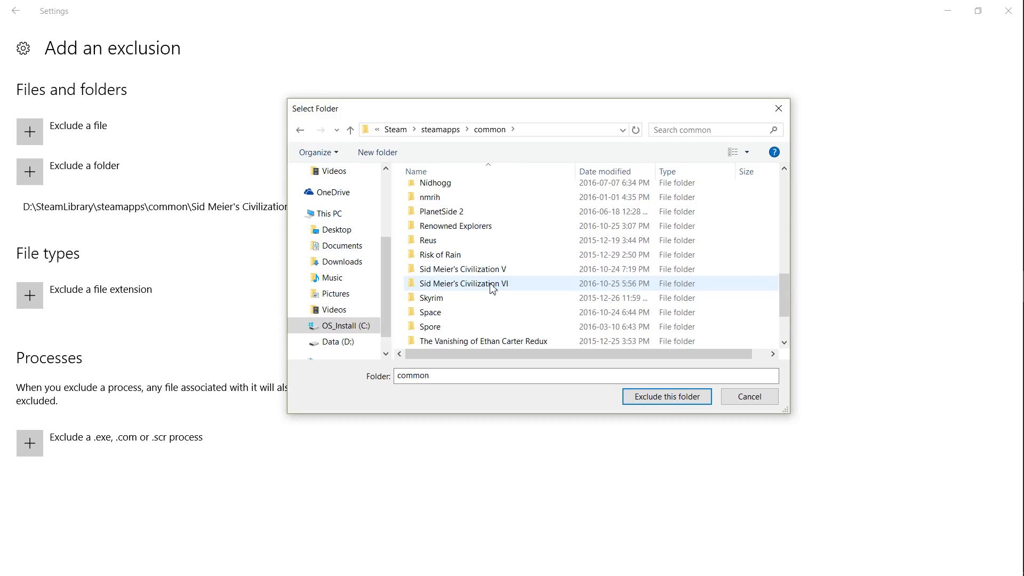
{"action": "left_click", "coordinate": [502, 283]}
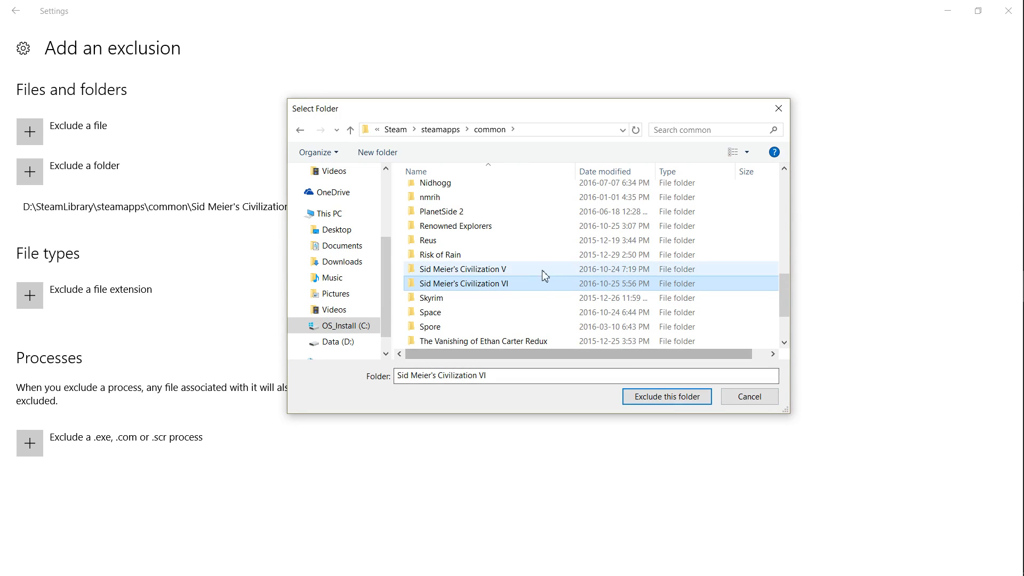
{"action": "left_click", "coordinate": [671, 398]}
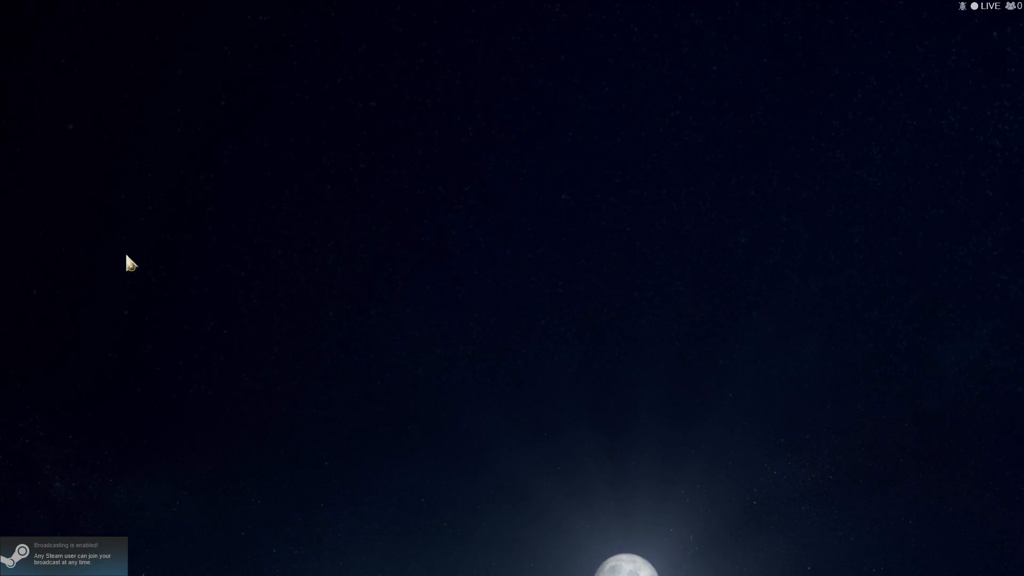
Step: Skip the relaunched game's opening intro movie
{"action": "left_click", "coordinate": [390, 306]}
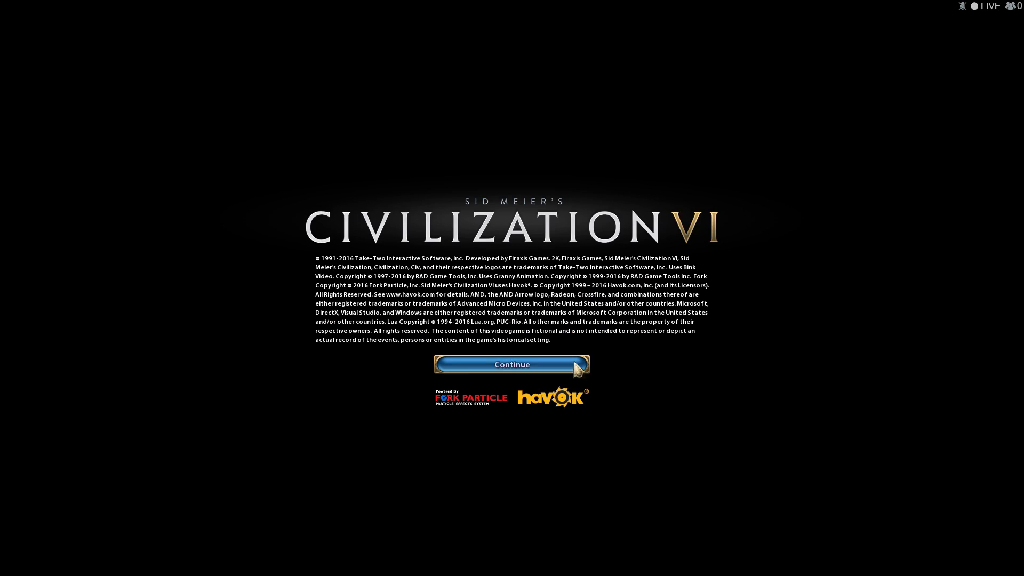
Step: Continue past the copyright notice, choose Single Player and load a new game
{"action": "left_click", "coordinate": [546, 366]}
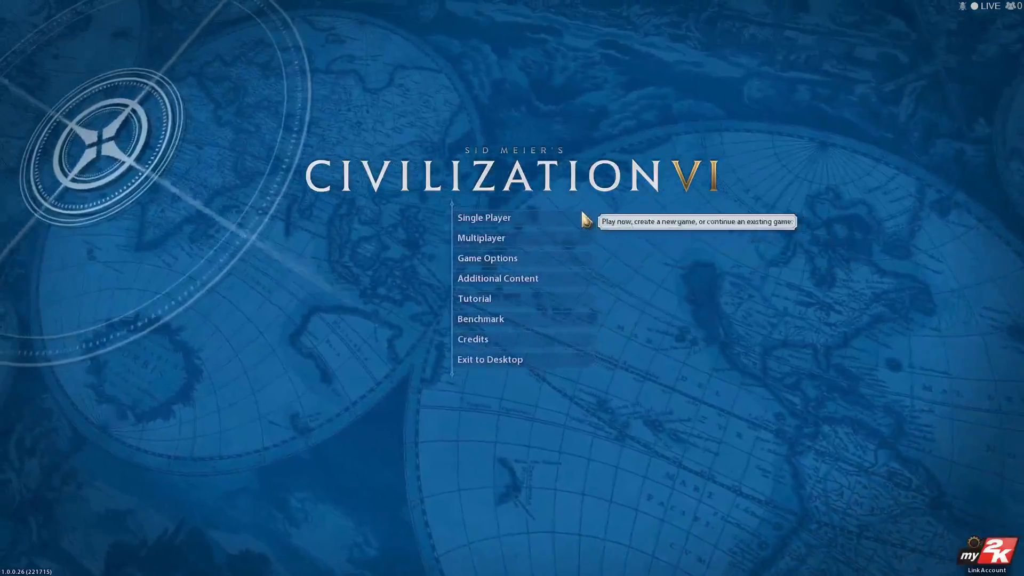
{"action": "left_click", "coordinate": [483, 217]}
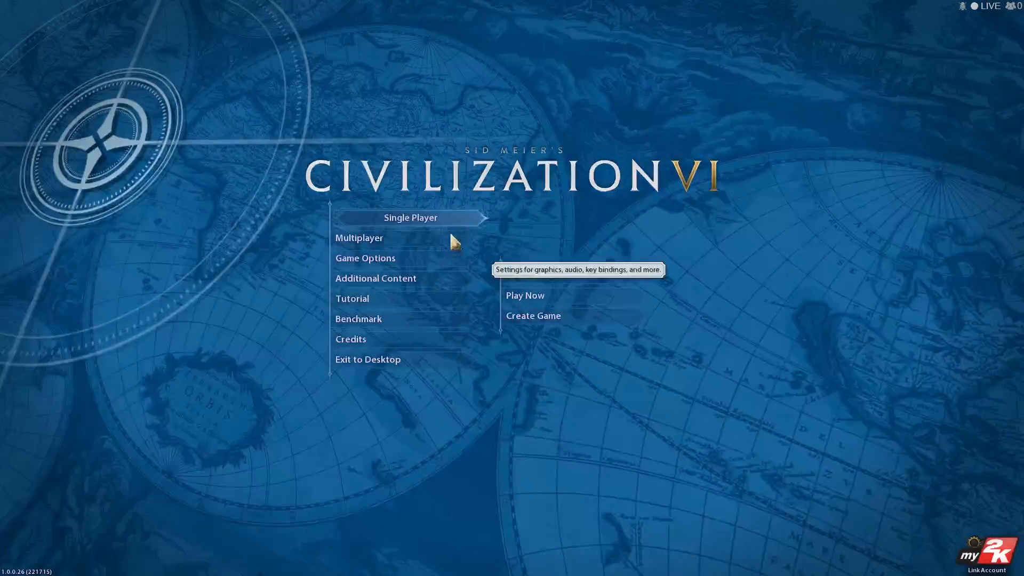
{"action": "left_click", "coordinate": [592, 317]}
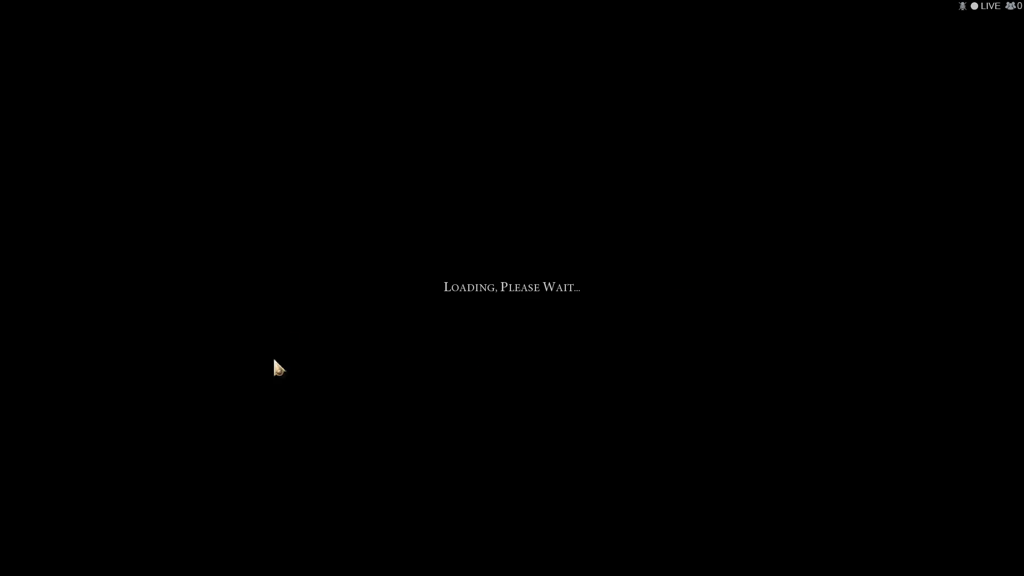